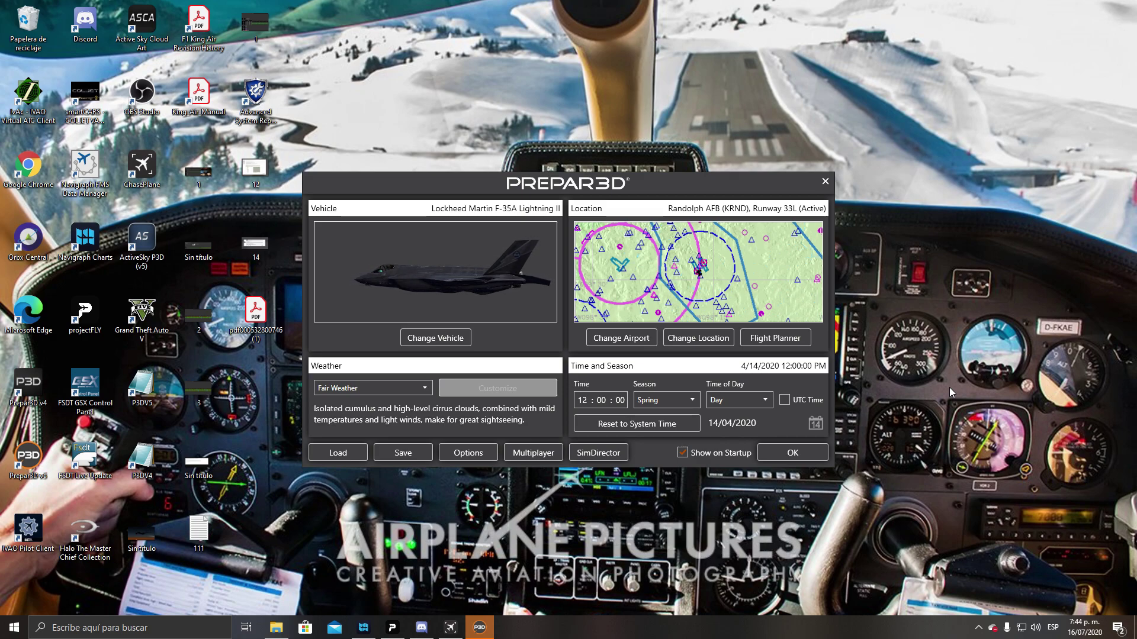
- Open the Display options and keep anti-aliasing at 8xMSAA and texture resolution at Medium - 1024x1024
left_click(468, 453)
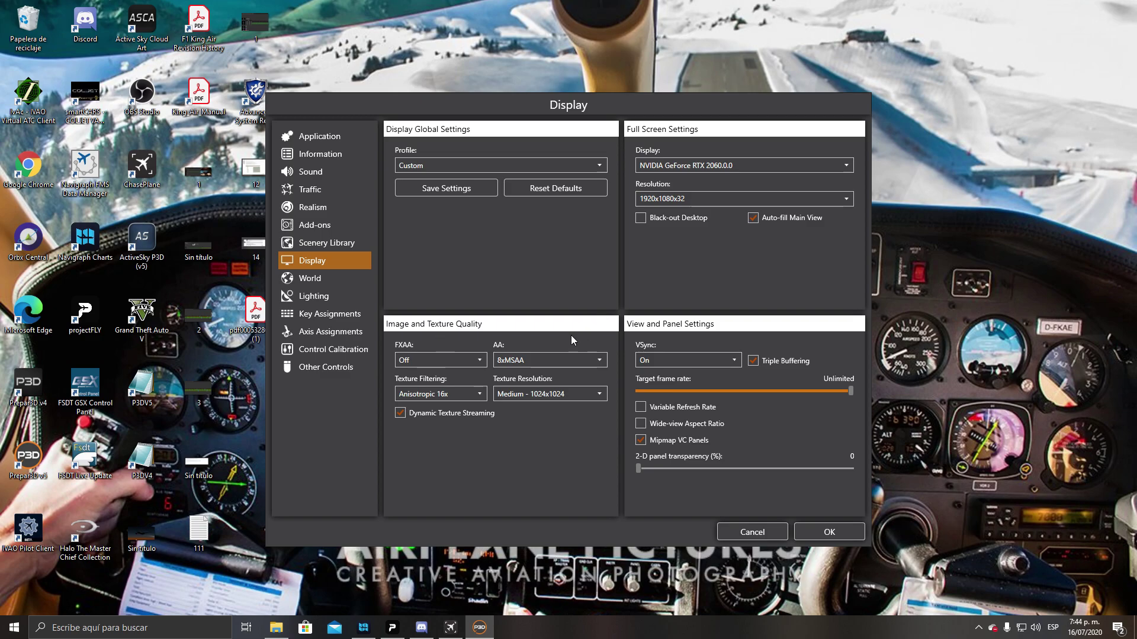
left_click(521, 362)
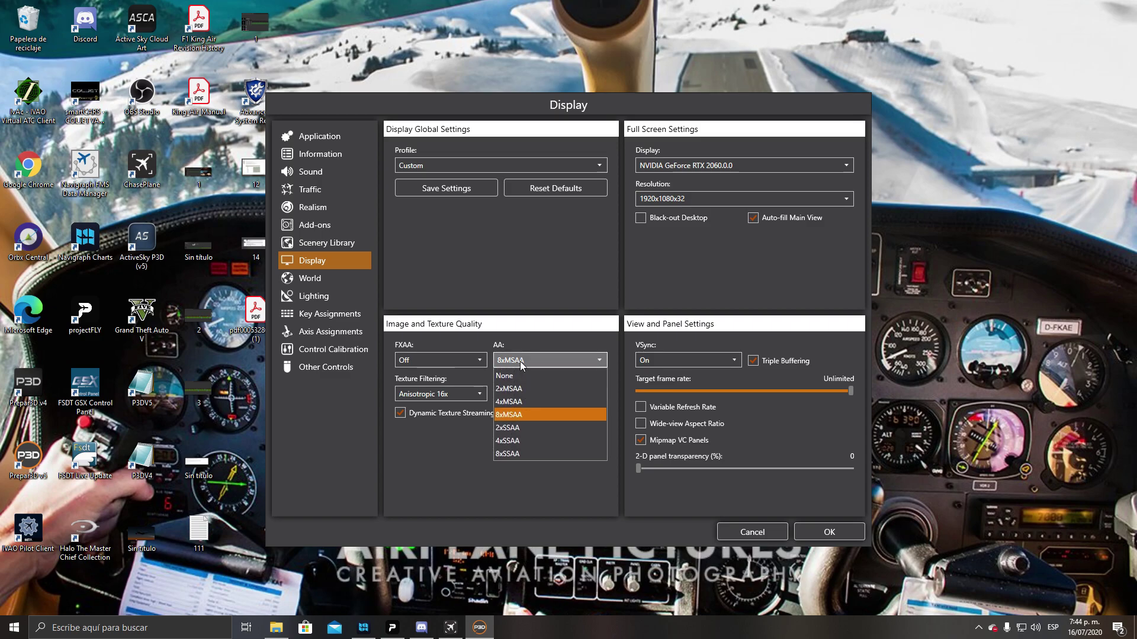
left_click(524, 359)
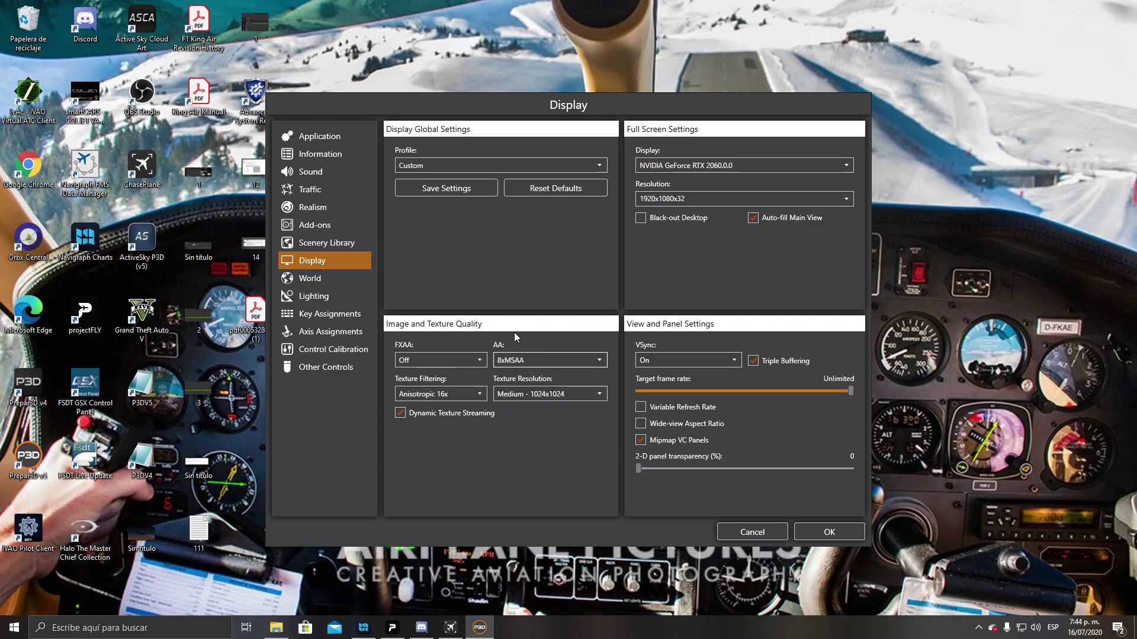
left_click(522, 395)
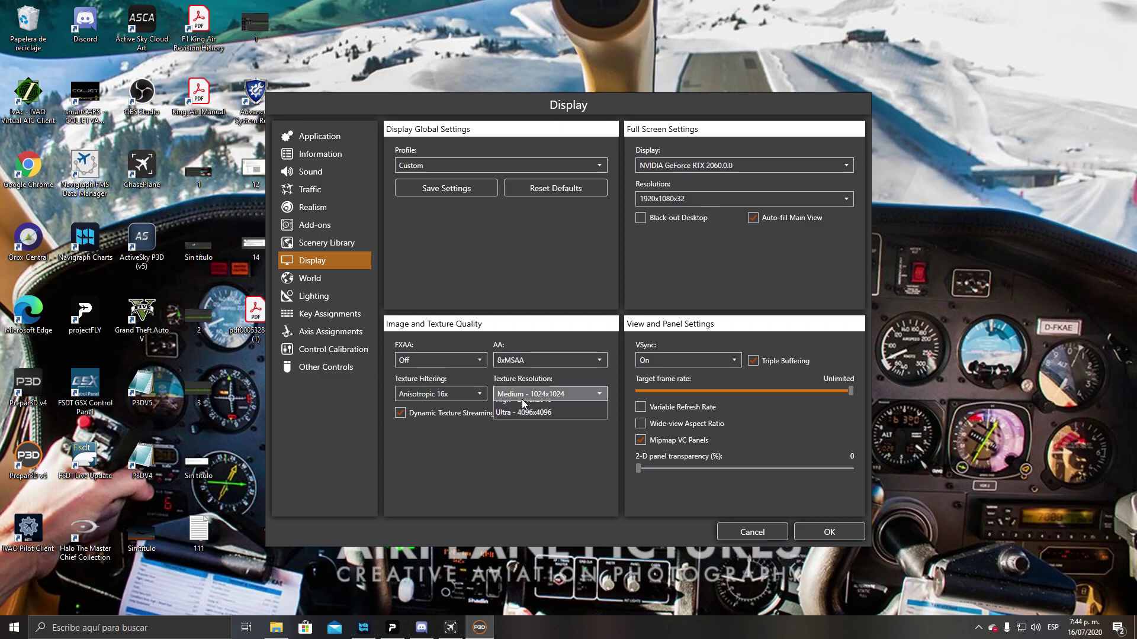
left_click(527, 394)
left_click(539, 361)
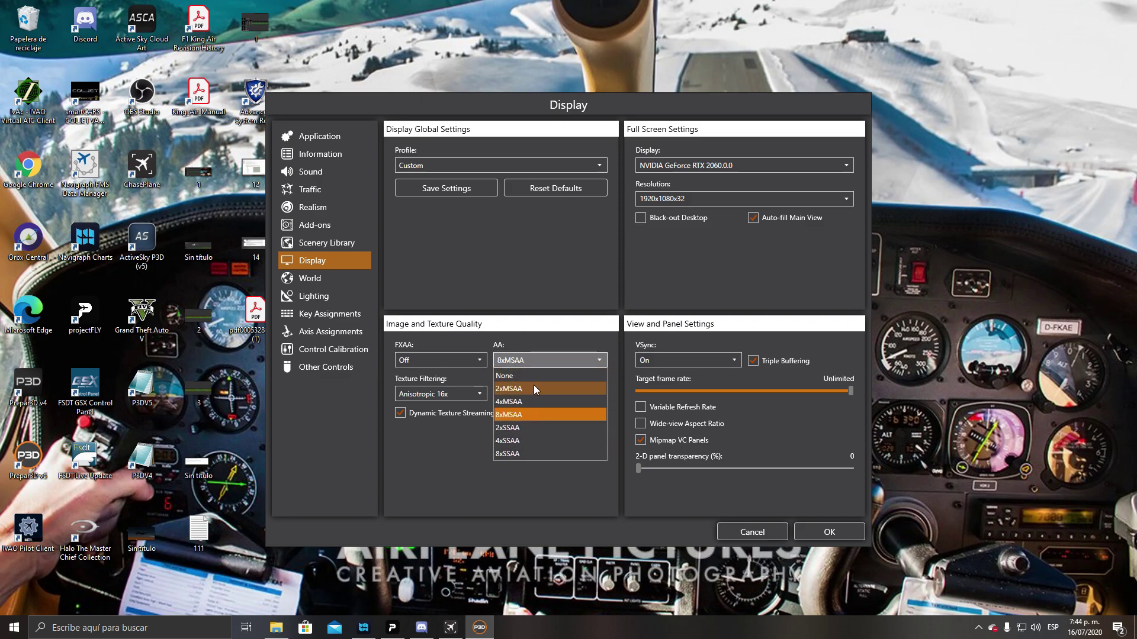
left_click(530, 360)
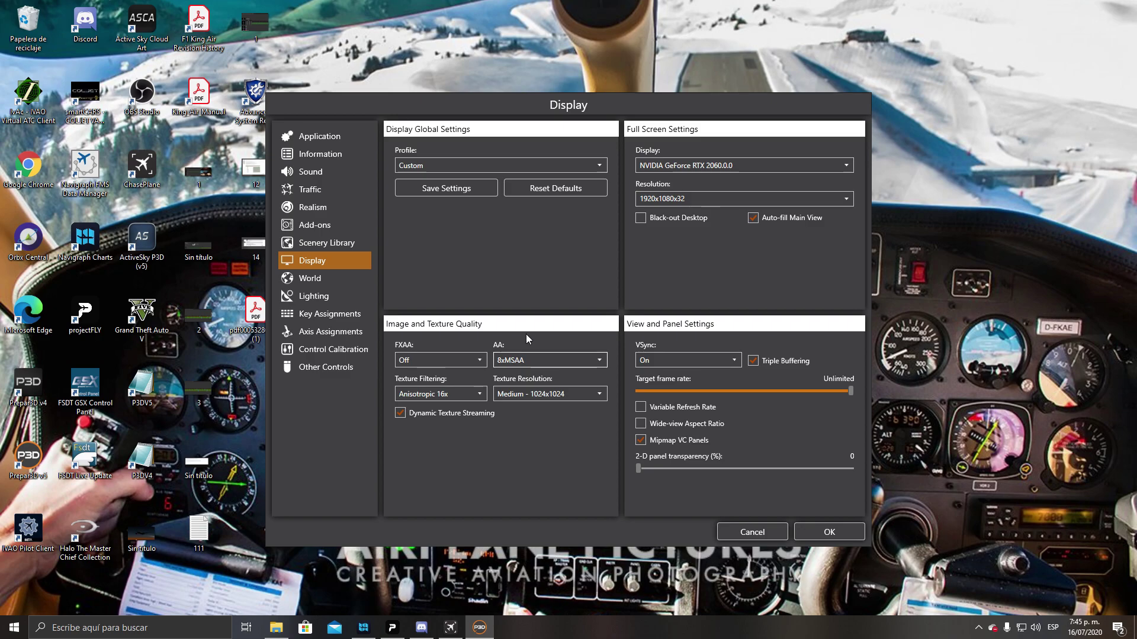
- Reselect Anisotropic 16x in the Texture Filtering list
left_click(472, 393)
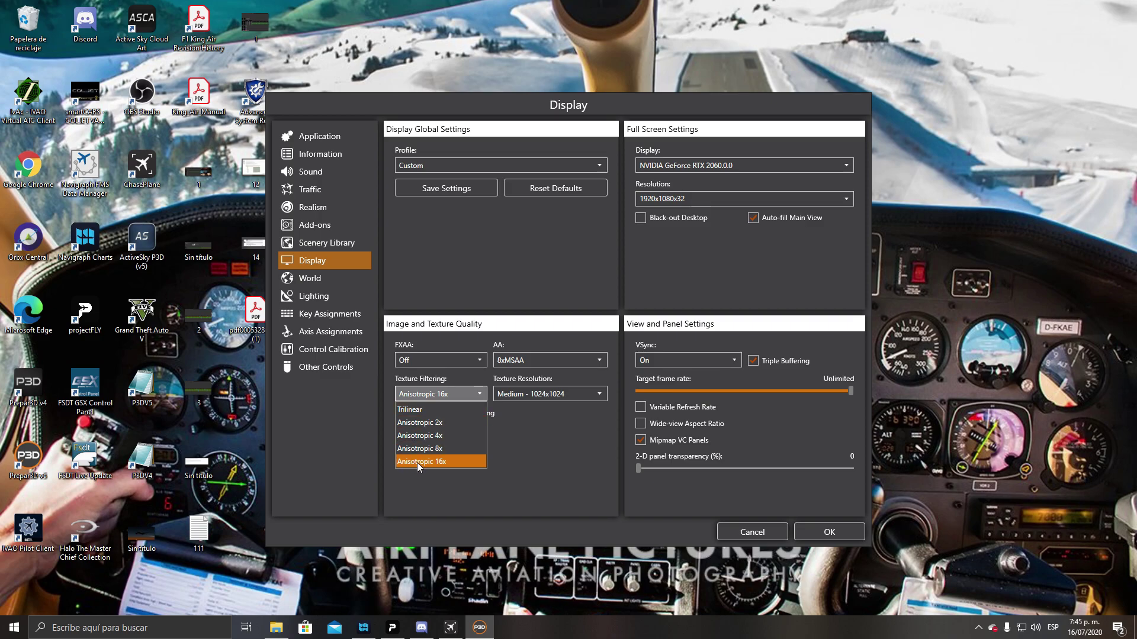
left_click(439, 461)
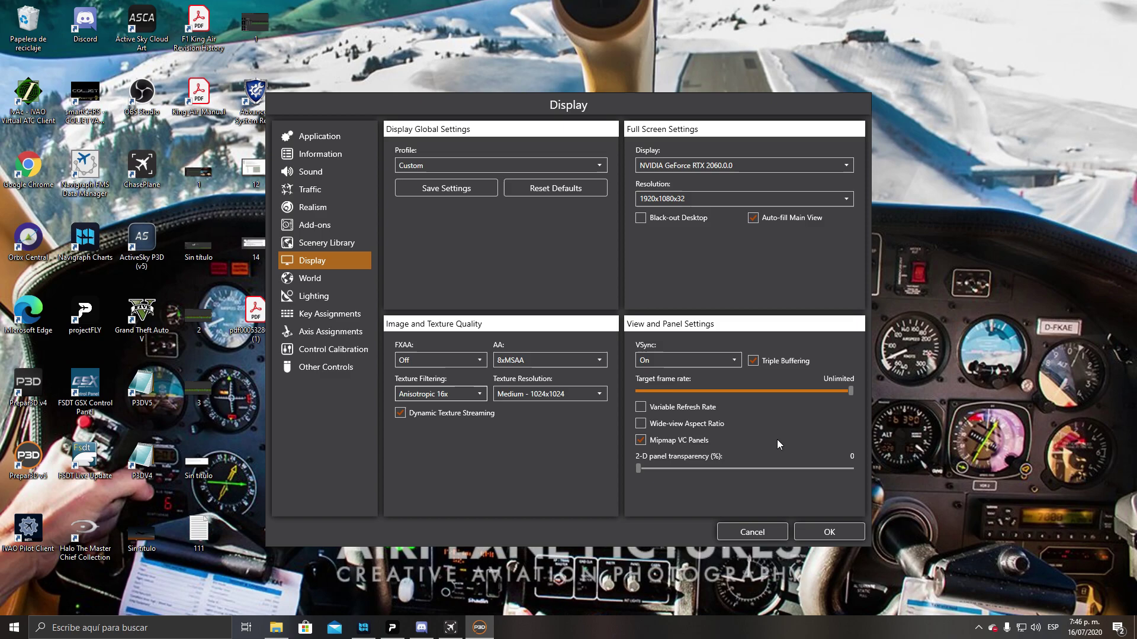
- Switch the options to the World page with its Terrain, Scenery Objects and Weather settings
key("alt+F9")
key("Down")
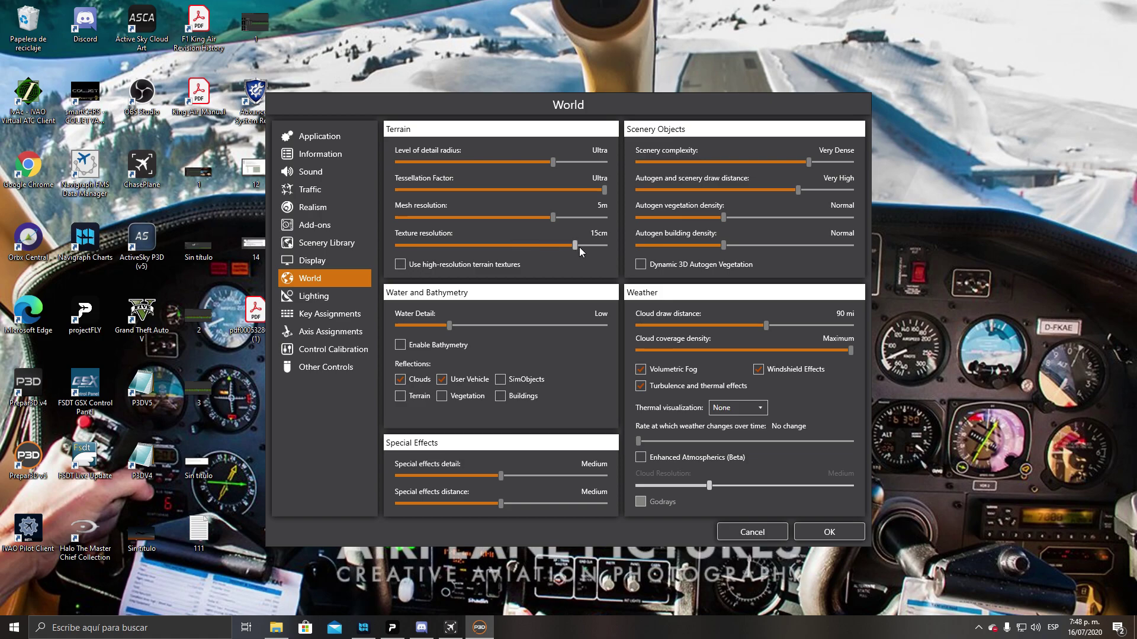
- Drag the terrain Texture resolution slider down from 15cm to 60cm
left_click_drag(576, 245, 515, 245)
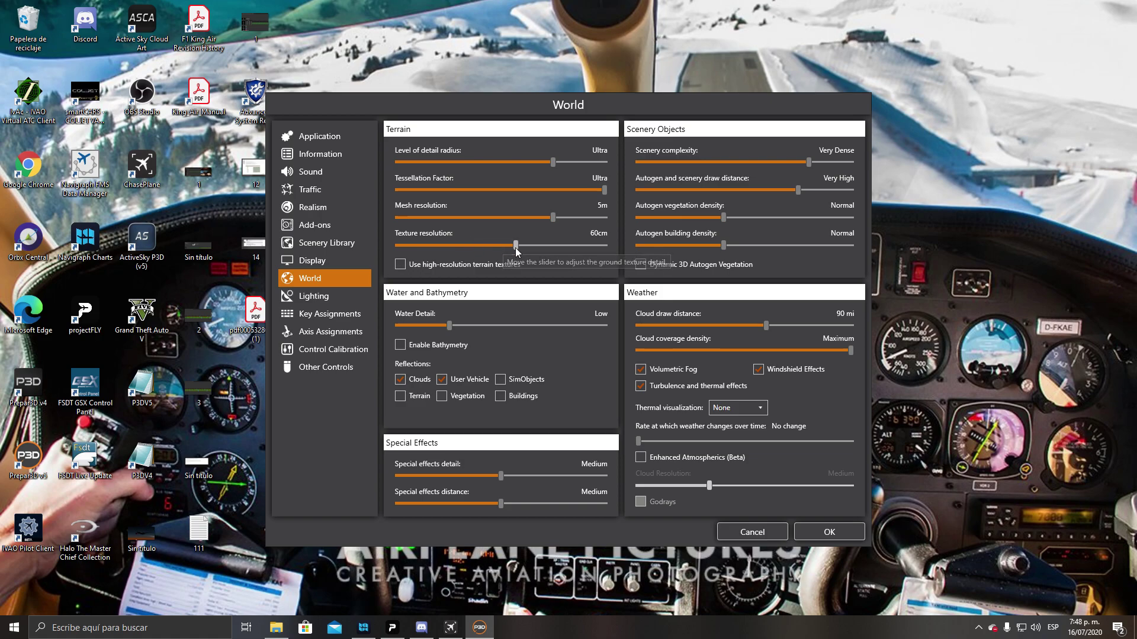
left_click(967, 205)
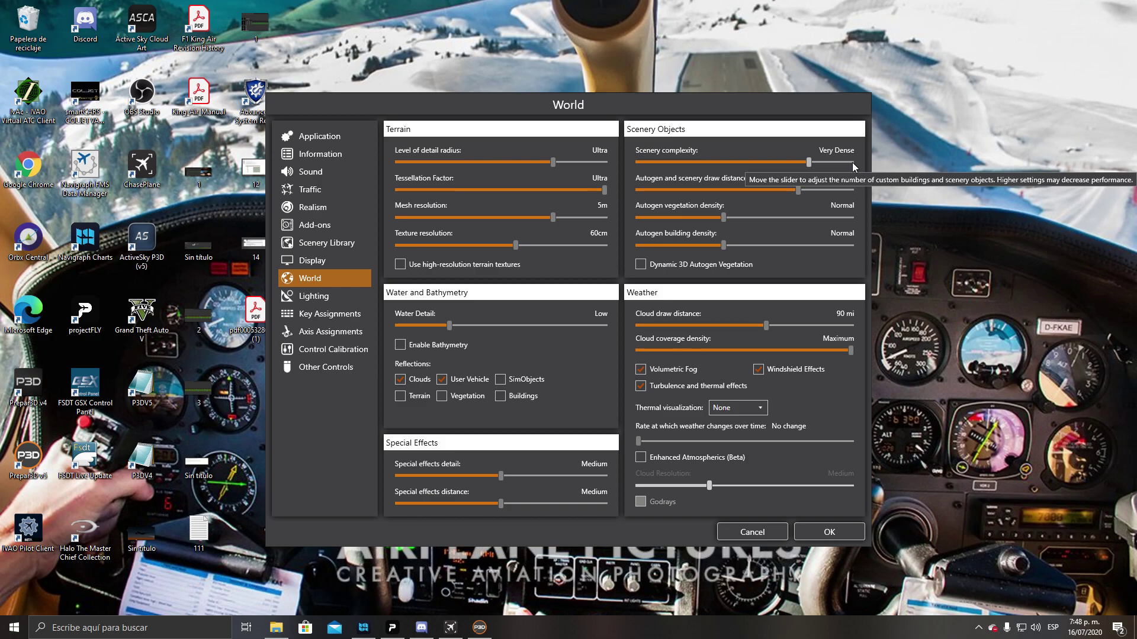
left_click(851, 162)
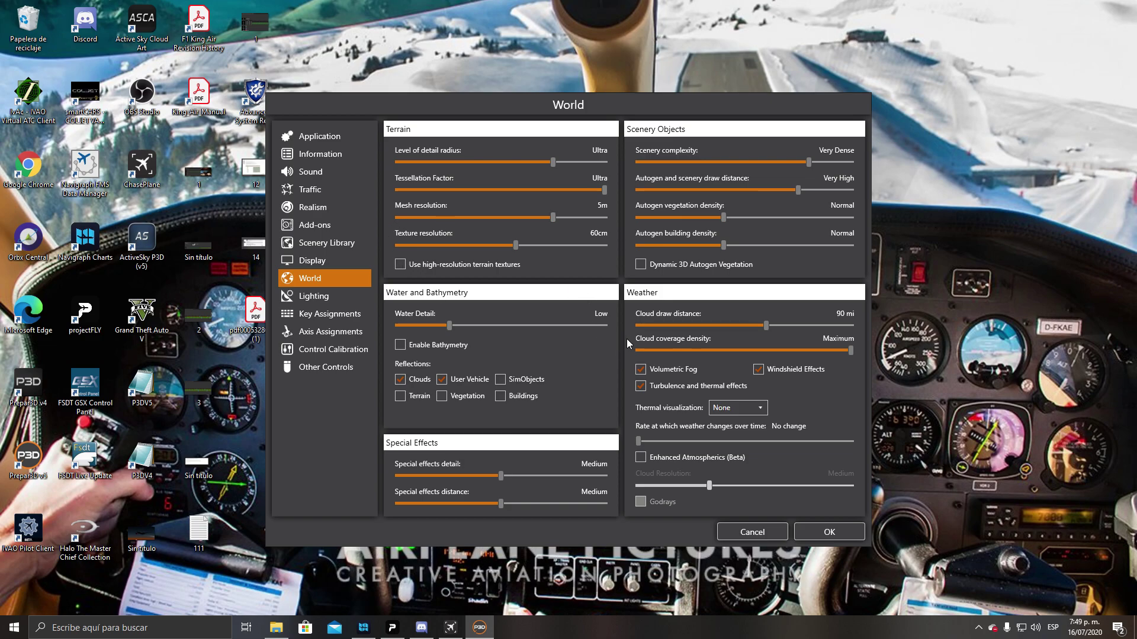
- Shorten the cloud draw distance to 60 mi
left_click_drag(766, 325, 641, 325)
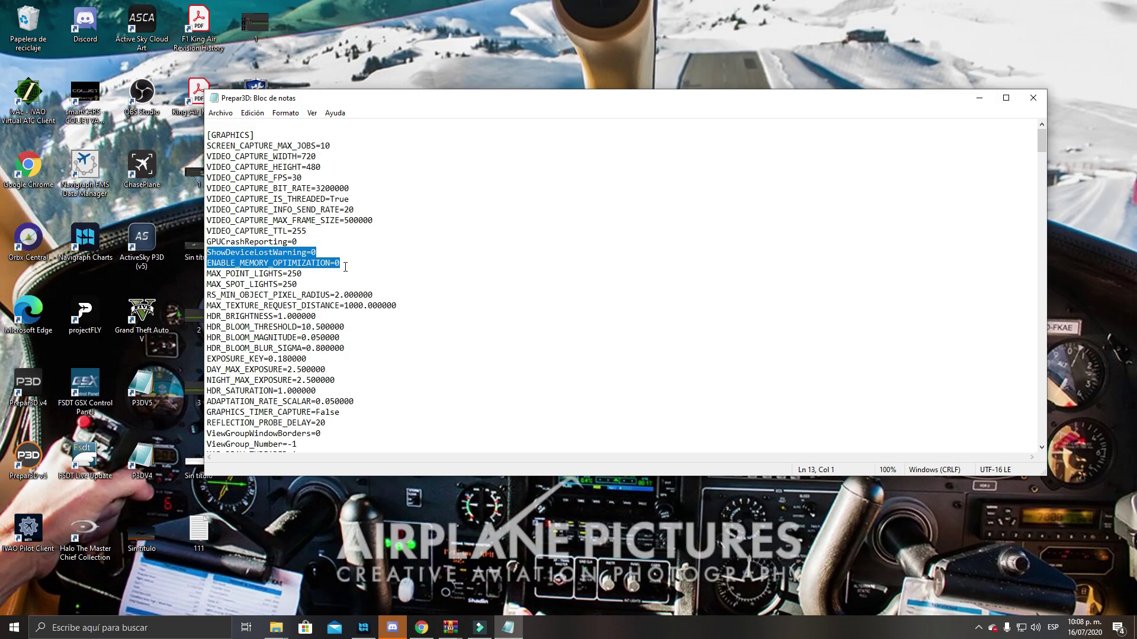
- Select the added ShowDeviceLostWarning=0 and ENABLE_MEMORY_OPTIMIZATION=0 lines under [GRAPHICS]
left_click(345, 265)
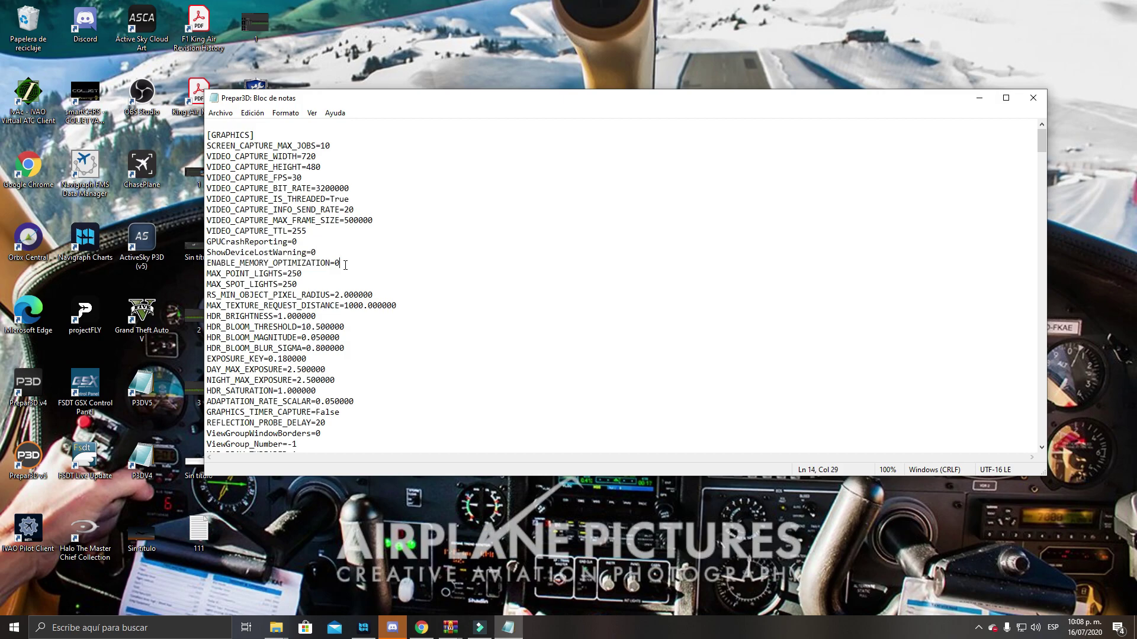
left_click_drag(345, 264, 207, 253)
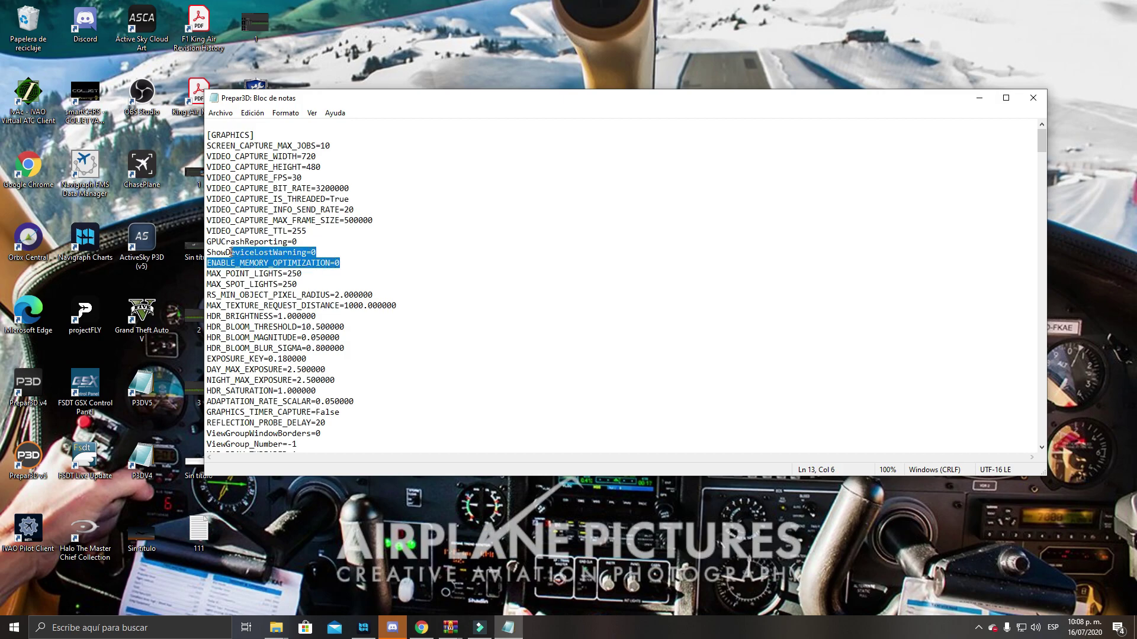
left_click(378, 254)
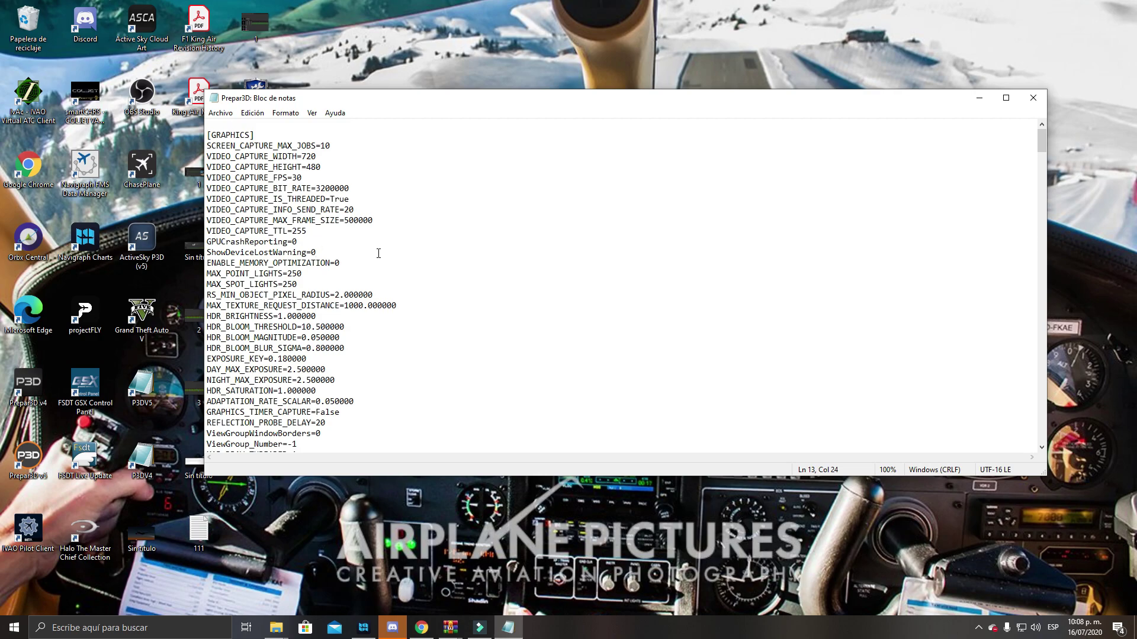
left_click_drag(466, 266, 207, 253)
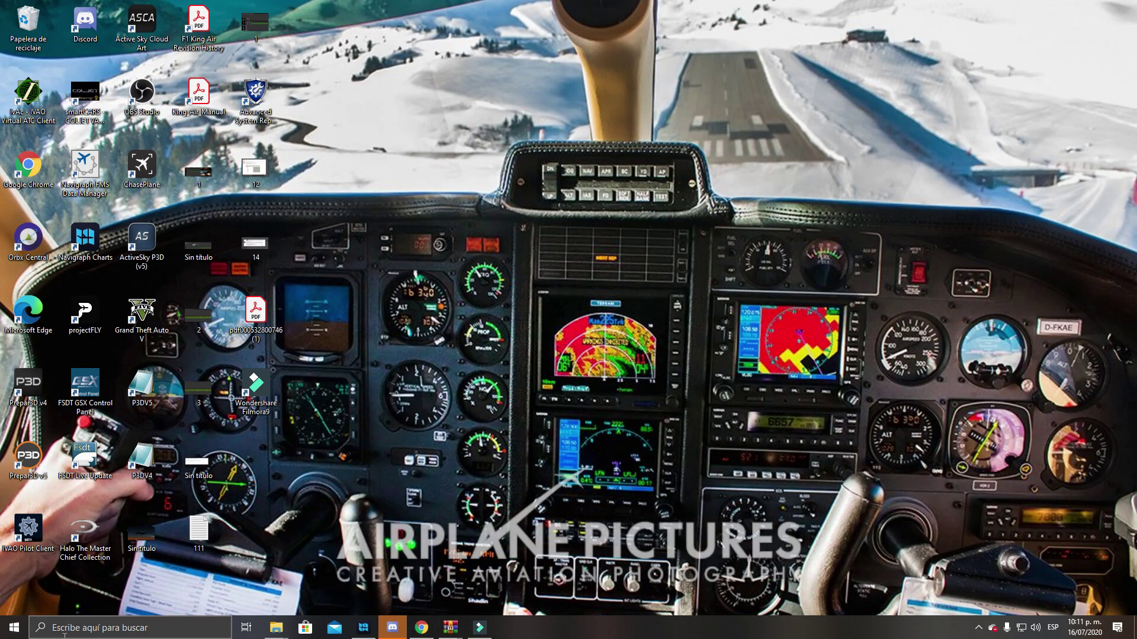
- Launch Registry Editor by searching REG in Windows search
left_click(87, 618)
type("REG")
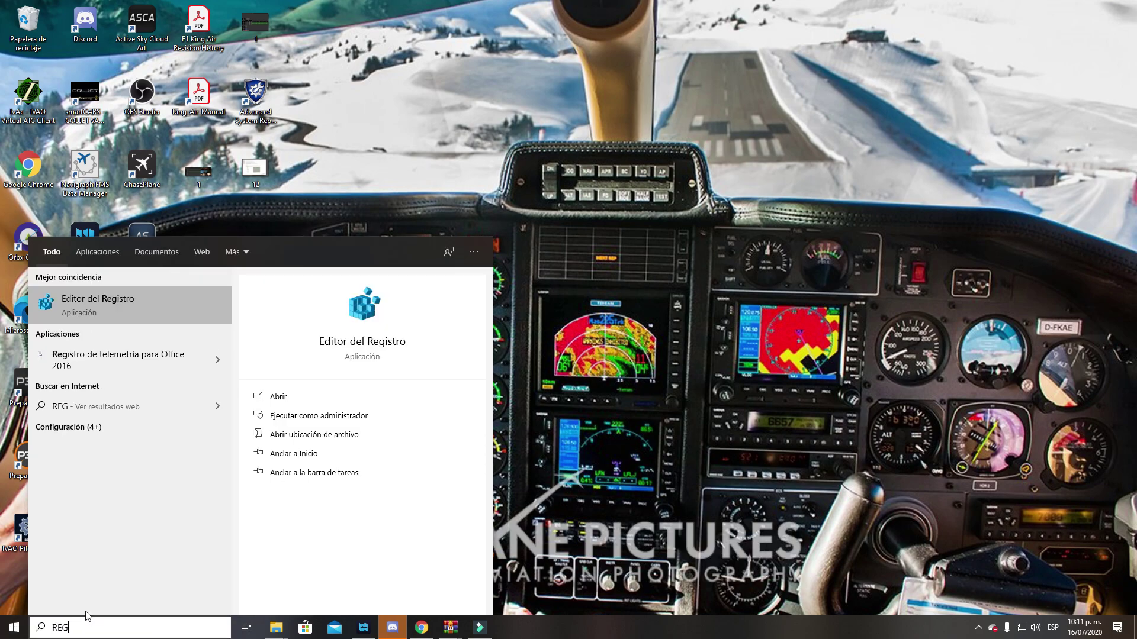
key("Return")
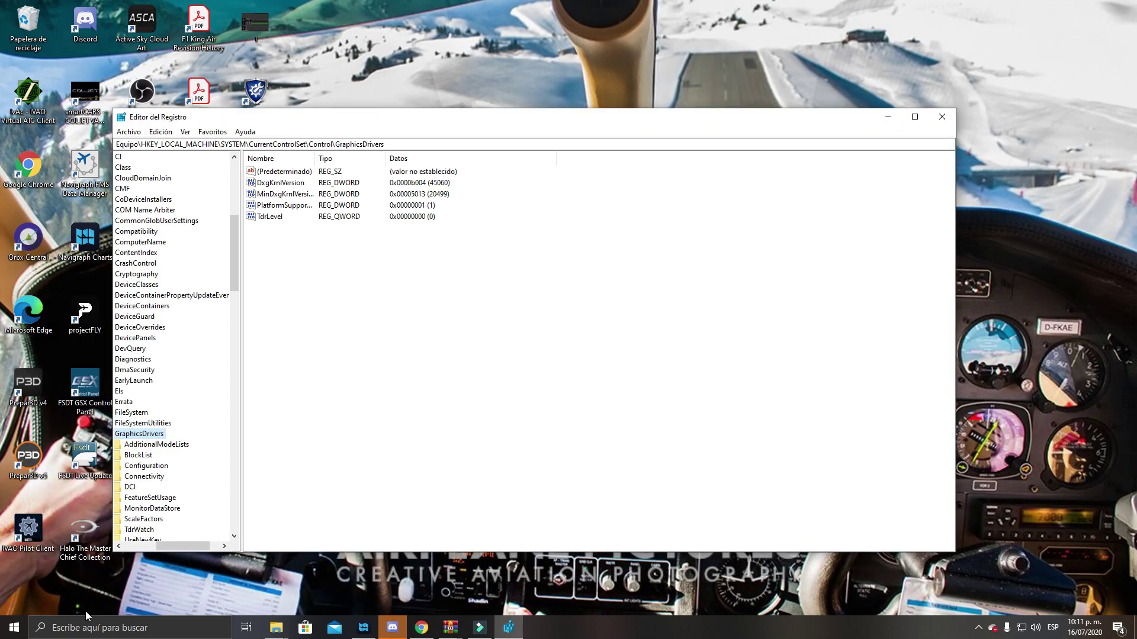
- Expand HKEY_LOCAL_MACHINE > SYSTEM > CurrentControlSet > Control in the key tree
scroll(135, 393, "up", 9)
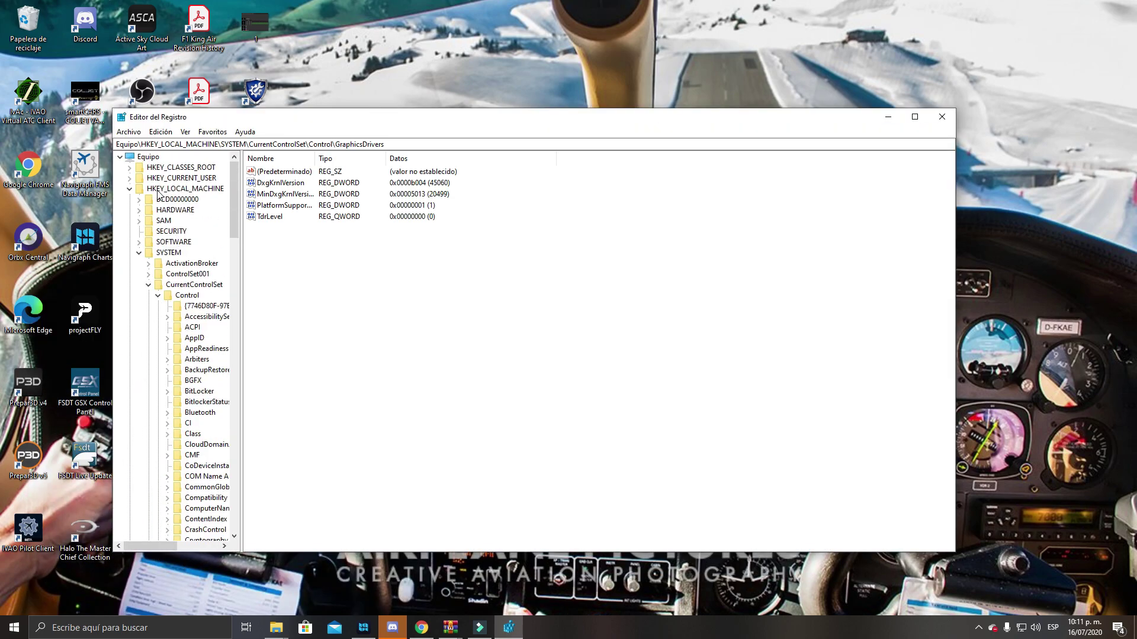
left_click(185, 189)
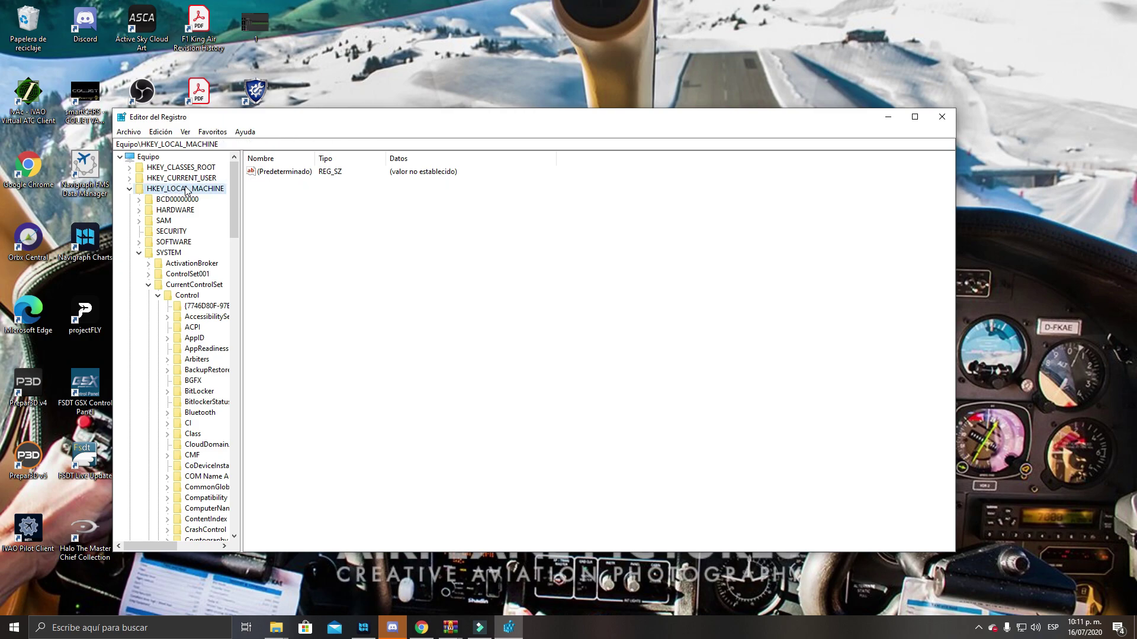
left_click(164, 255)
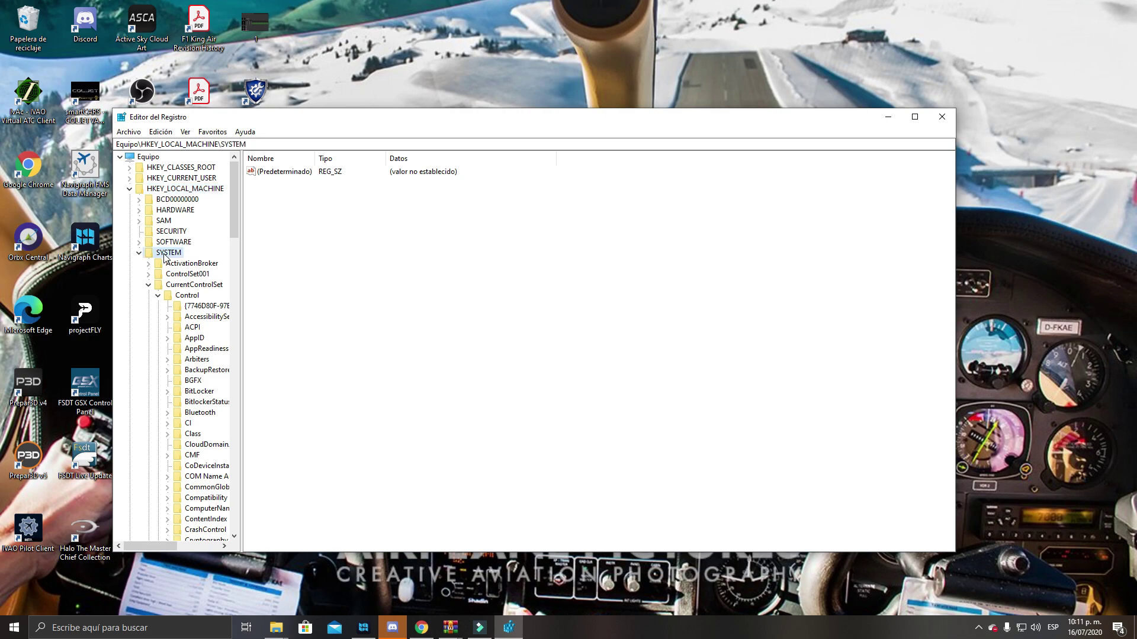
left_click(200, 285)
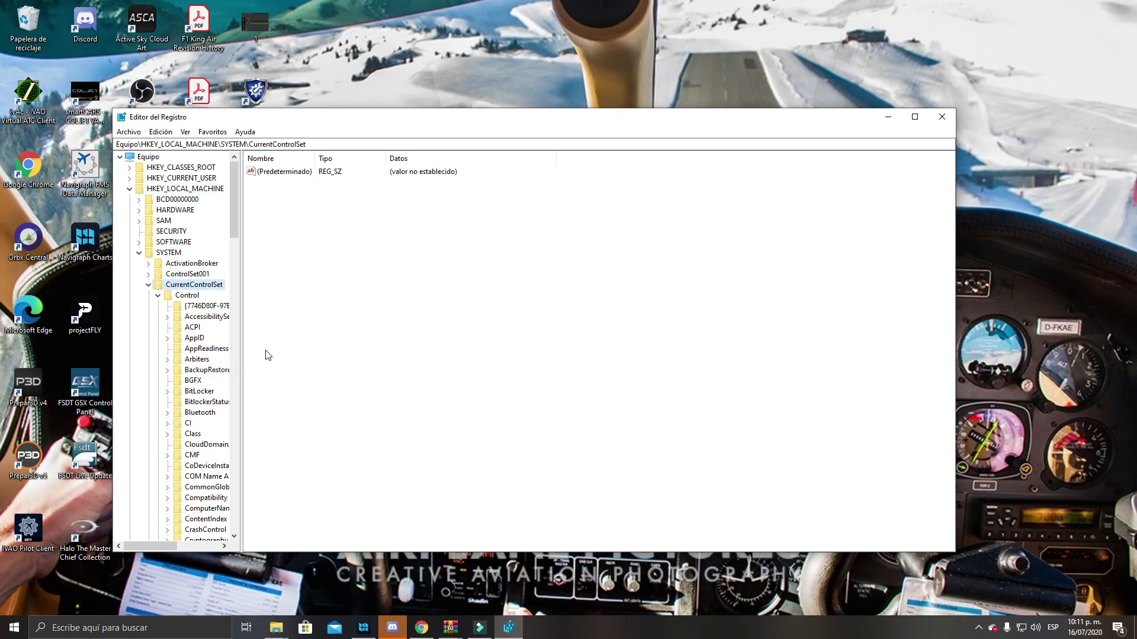
left_click(190, 296)
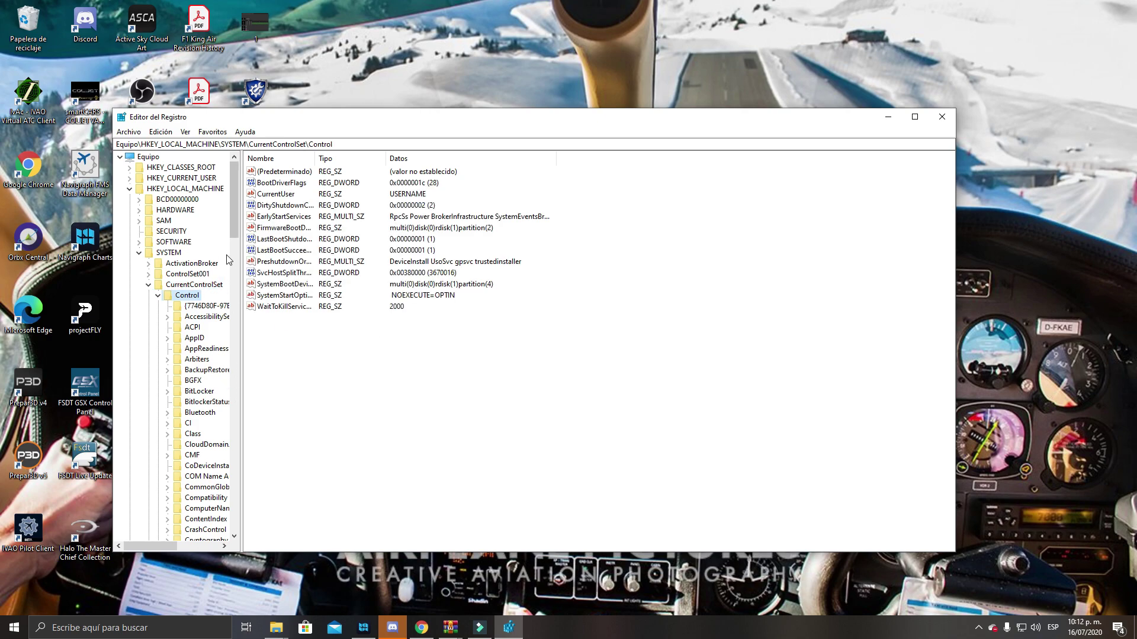
left_click_drag(234, 186, 236, 276)
- Select the GraphicsDrivers key, cancel a new value, and open TdrLevel to confirm it is 0
left_click(204, 252)
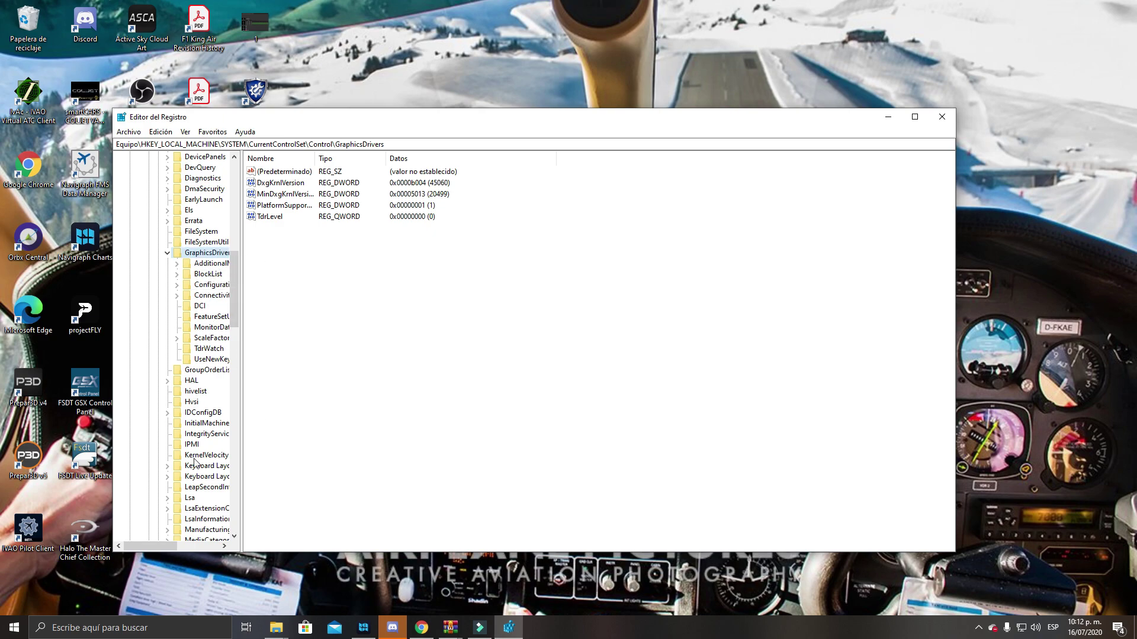
mouse_move(161, 543)
left_mouse_down()
mouse_move(176, 545)
mouse_move(165, 543)
left_mouse_up()
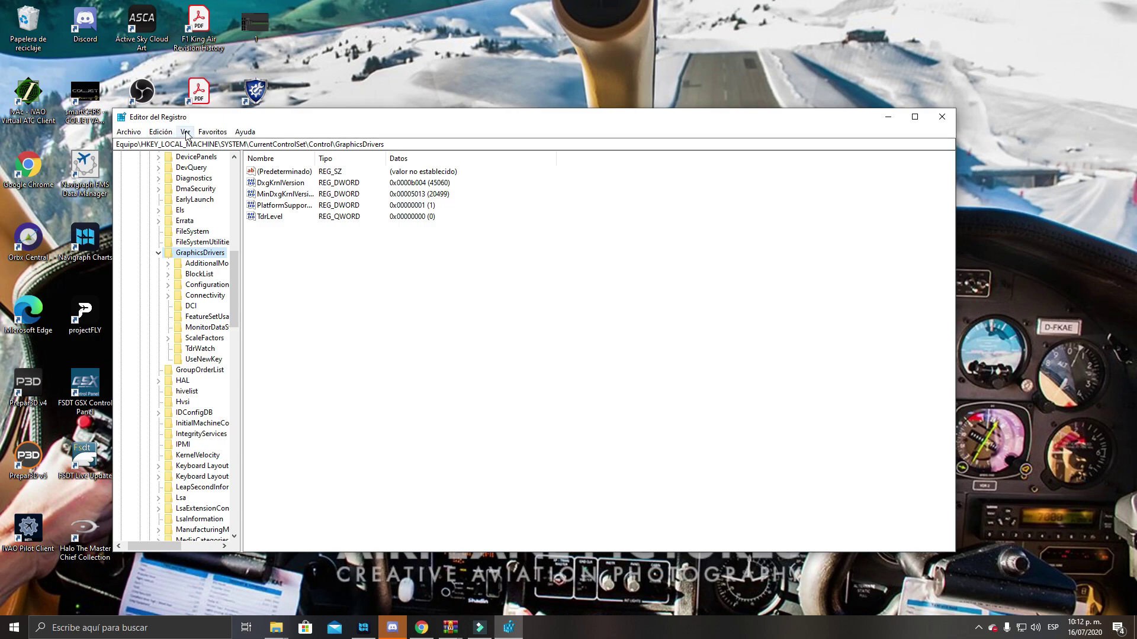
left_click(160, 132)
mouse_move(198, 148)
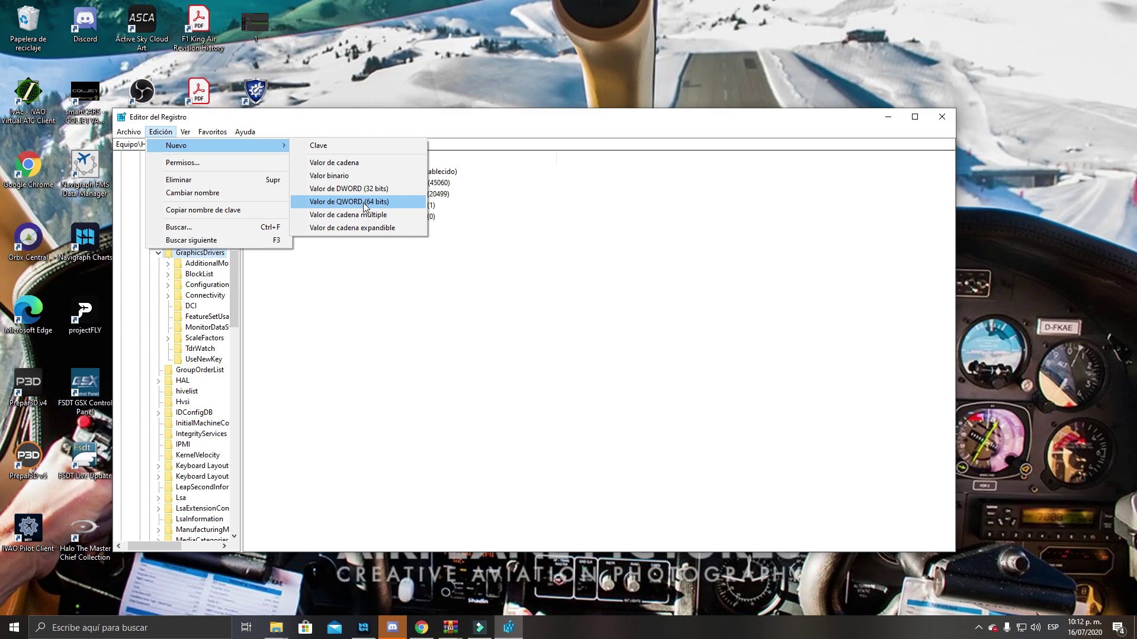
left_click(570, 262)
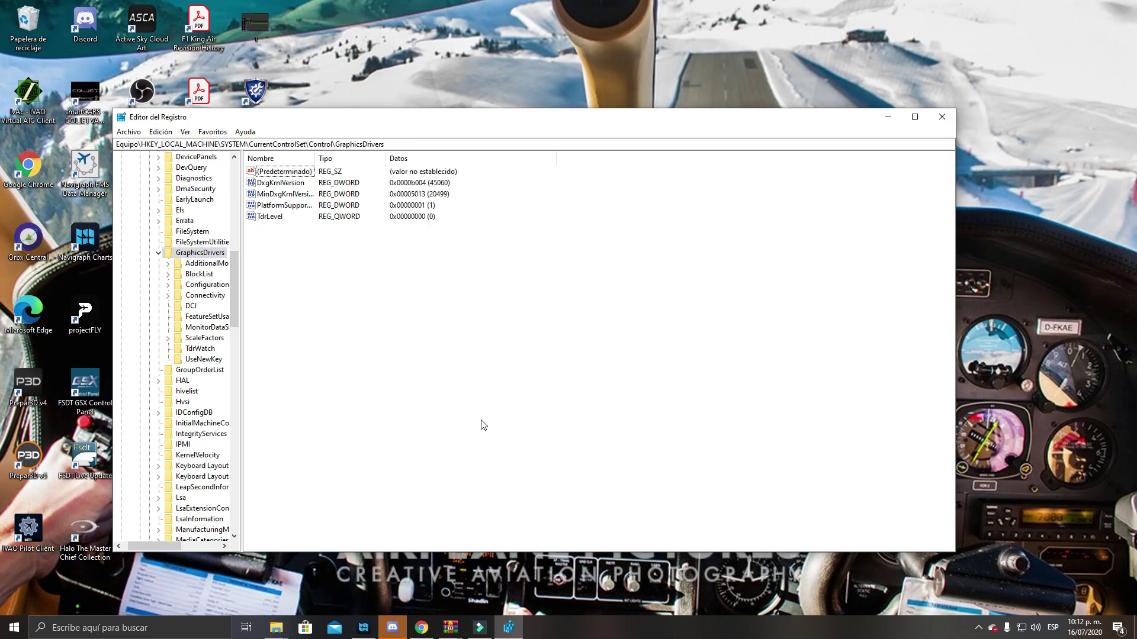
double_click(273, 217)
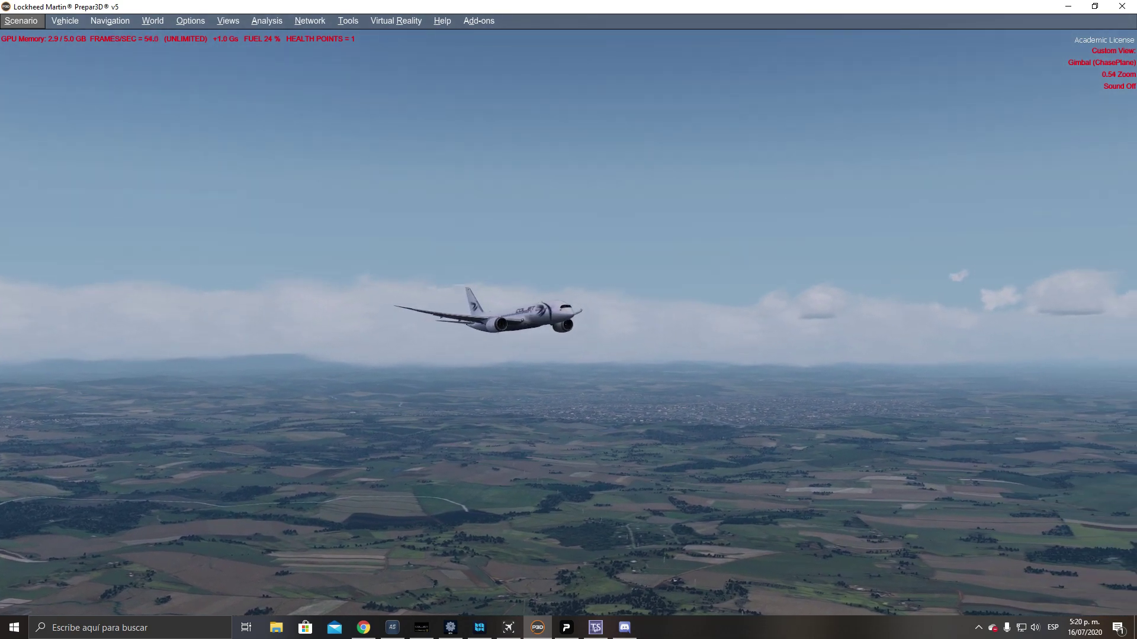
- Switch to a distant chase view of the 787 flying above the clouds
key("alt+F9")
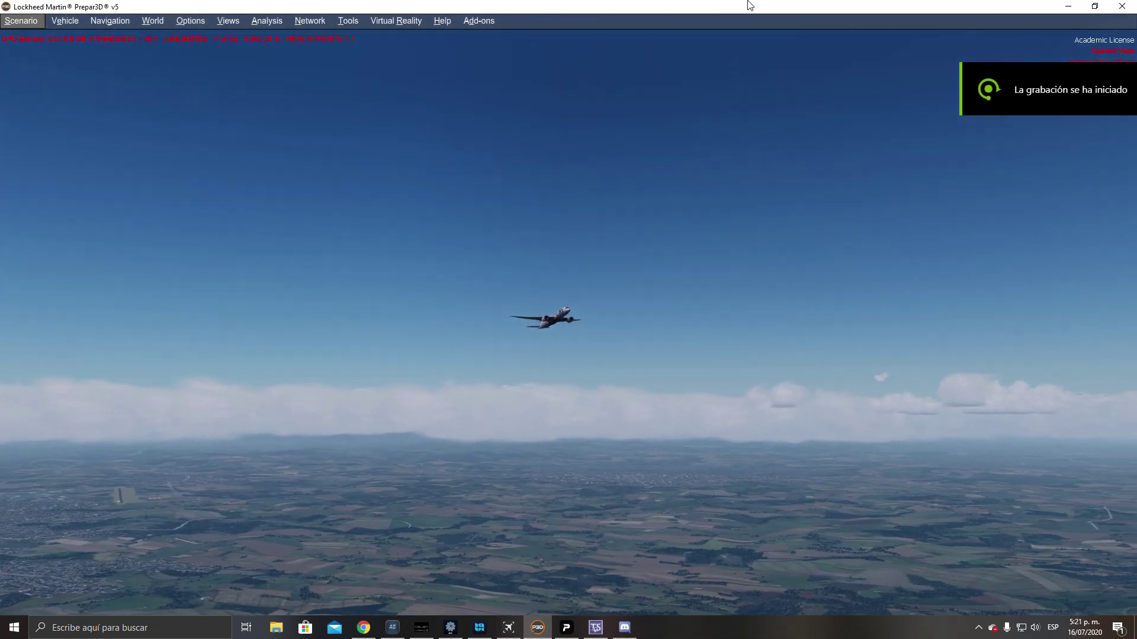